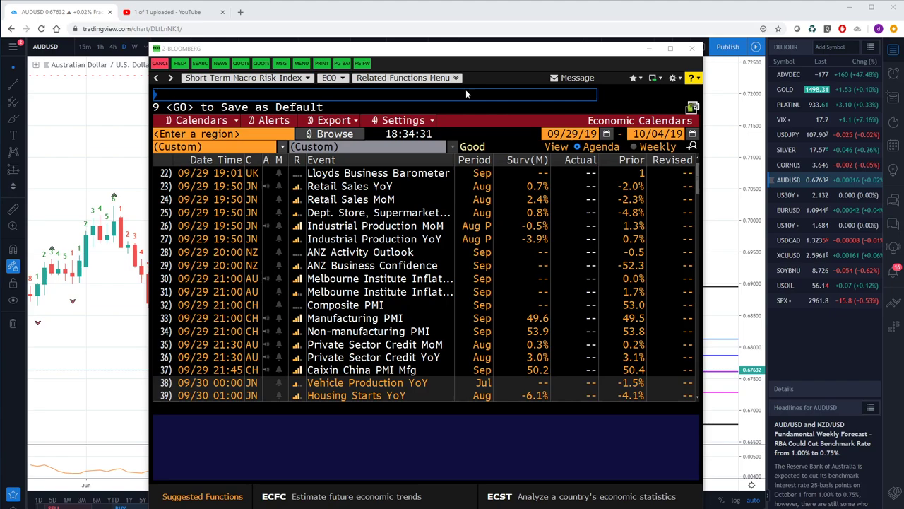
{"action": "left_click", "coordinate": [380, 54]}
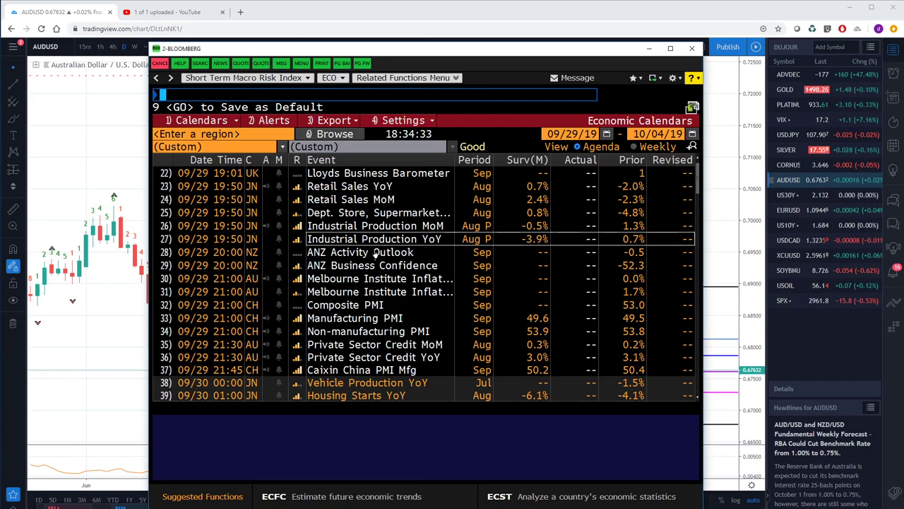
{"action": "scroll", "coordinate": [377, 285], "scroll_direction": "down", "scroll_amount": 1}
{"action": "scroll", "coordinate": [378, 285], "scroll_direction": "down", "scroll_amount": 4}
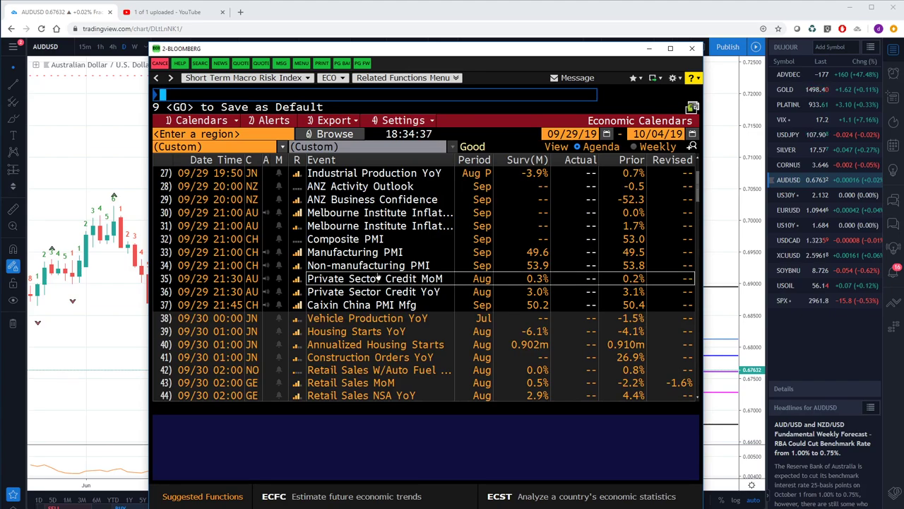
{"action": "scroll", "coordinate": [378, 285], "scroll_direction": "down", "scroll_amount": 2}
{"action": "scroll", "coordinate": [378, 279], "scroll_direction": "down", "scroll_amount": 16}
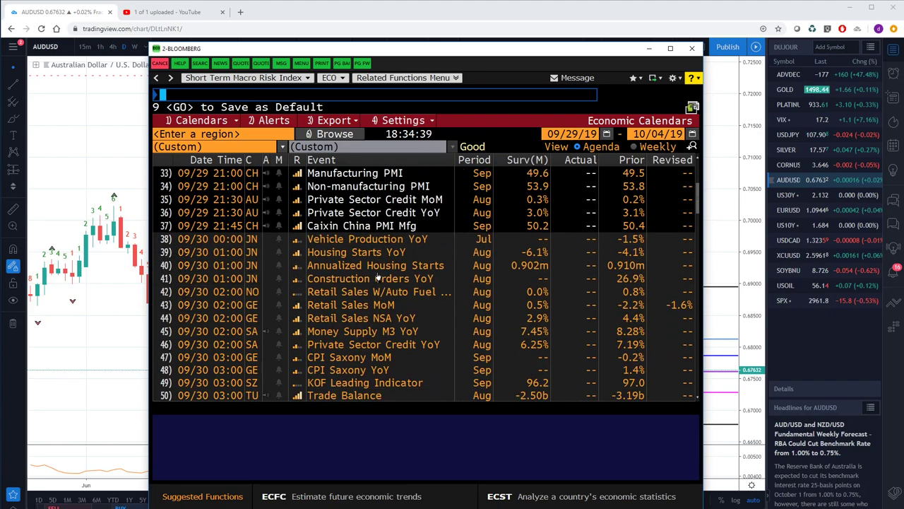
{"action": "scroll", "coordinate": [378, 277], "scroll_direction": "down", "scroll_amount": 11}
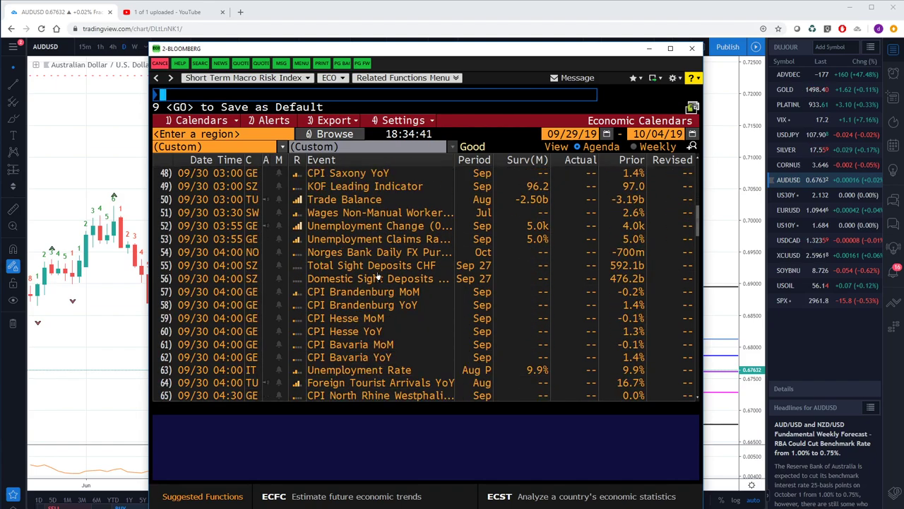
{"action": "scroll", "coordinate": [378, 277], "scroll_direction": "down", "scroll_amount": 4}
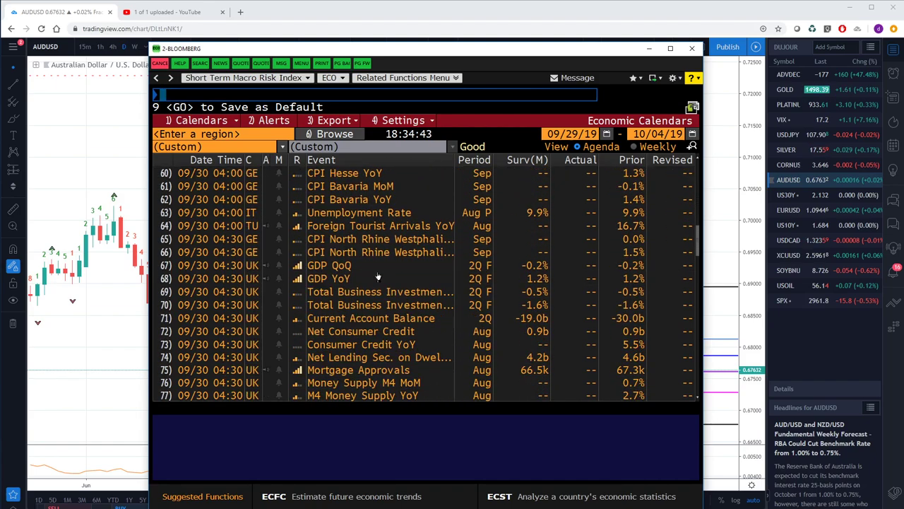
{"action": "scroll", "coordinate": [379, 272], "scroll_direction": "down", "scroll_amount": 2}
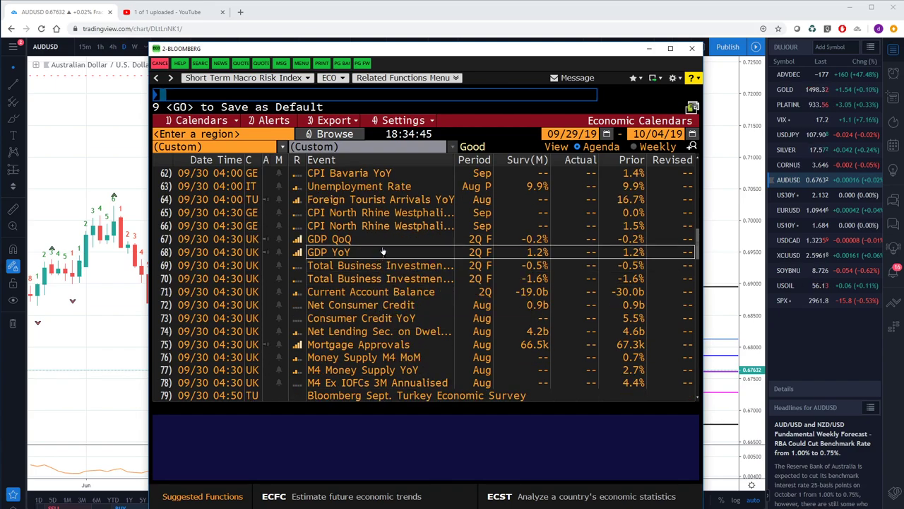
{"action": "scroll", "coordinate": [380, 281], "scroll_direction": "down", "scroll_amount": 13}
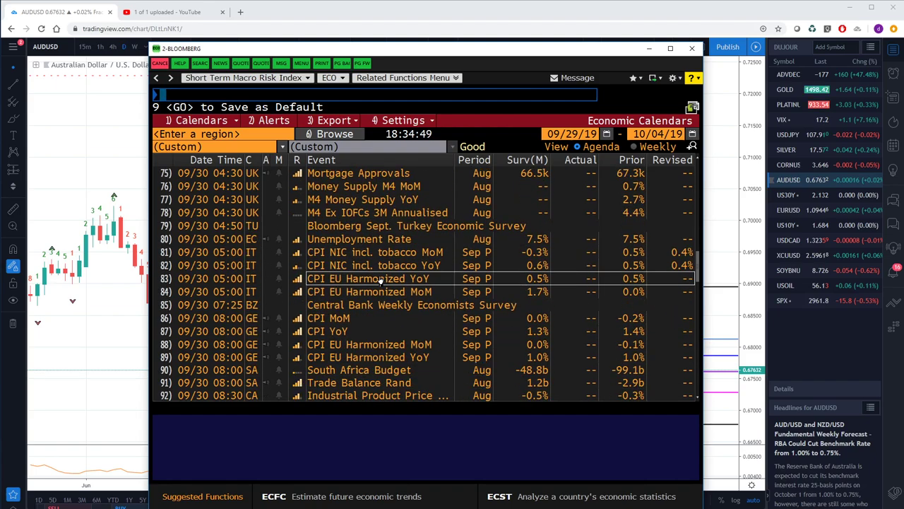
{"action": "scroll", "coordinate": [380, 281], "scroll_direction": "down", "scroll_amount": 11}
{"action": "scroll", "coordinate": [380, 281], "scroll_direction": "down", "scroll_amount": 15}
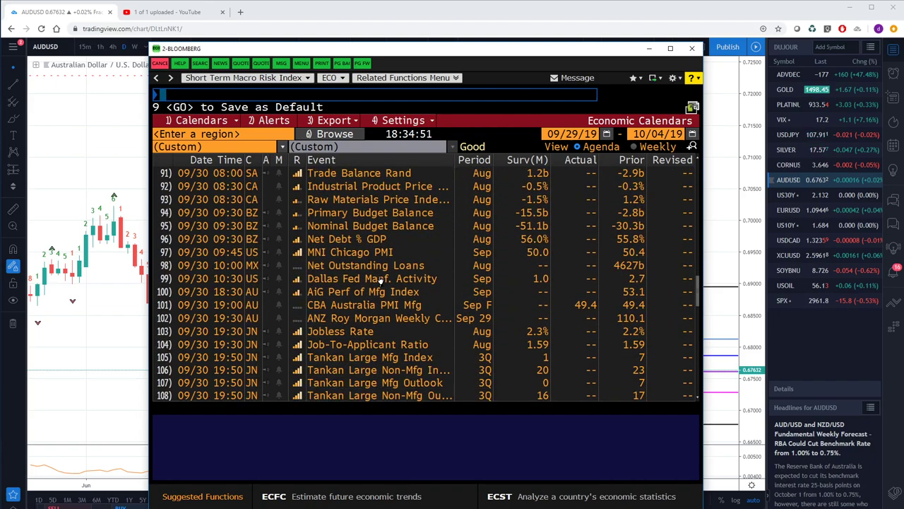
{"action": "scroll", "coordinate": [380, 281], "scroll_direction": "down", "scroll_amount": 10}
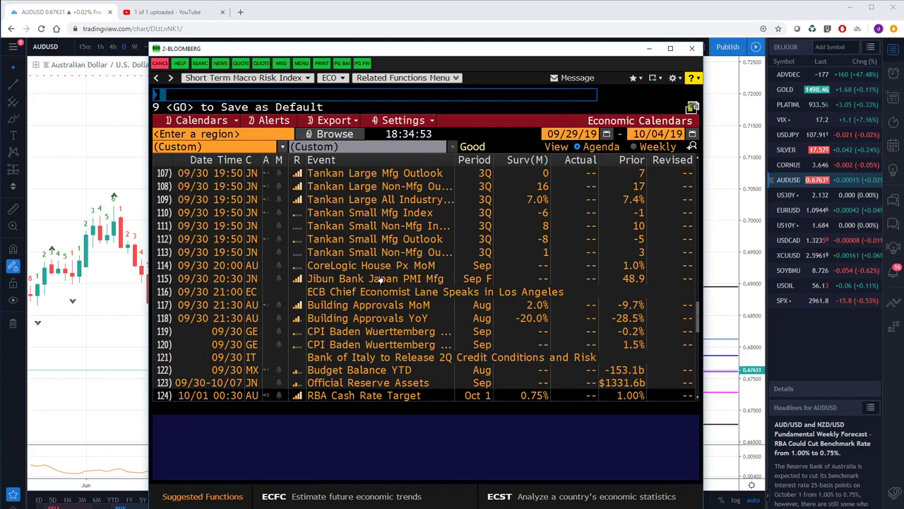
{"action": "scroll", "coordinate": [380, 281], "scroll_direction": "down", "scroll_amount": 5}
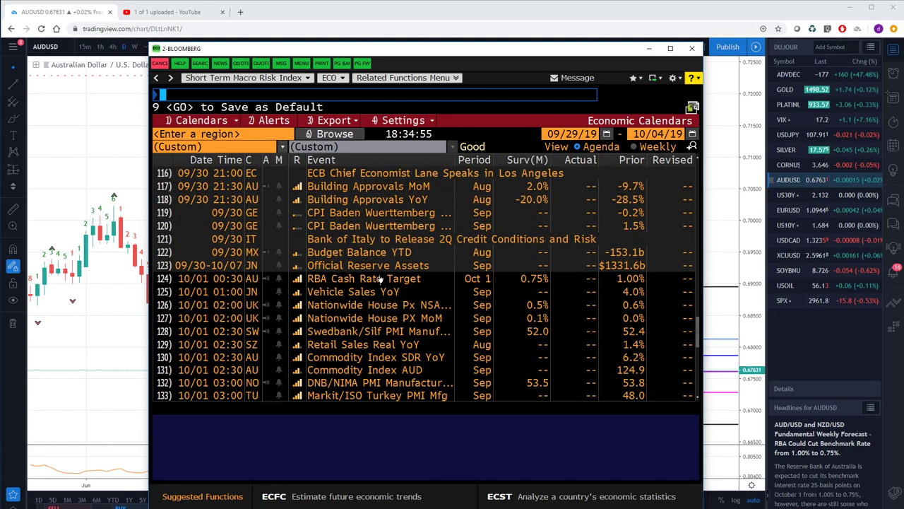
{"action": "scroll", "coordinate": [380, 281], "scroll_direction": "down", "scroll_amount": 7}
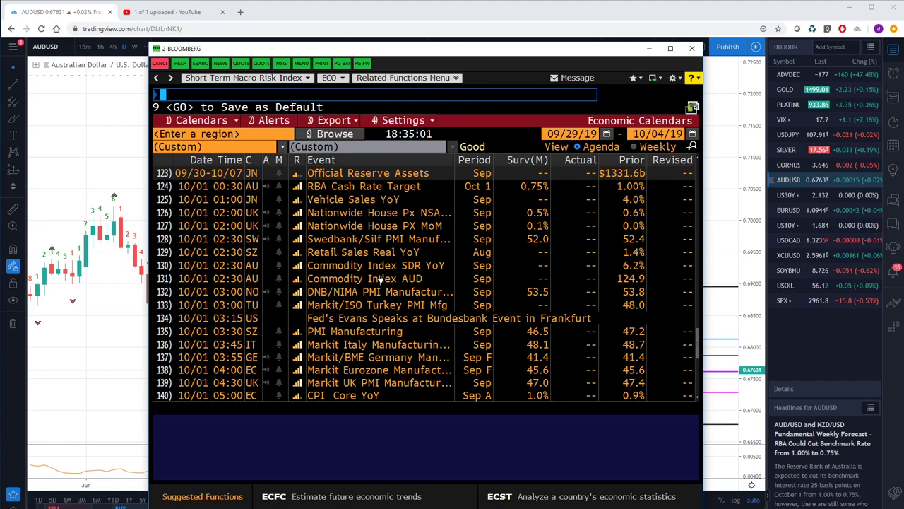
{"action": "scroll", "coordinate": [357, 313], "scroll_direction": "down", "scroll_amount": 6}
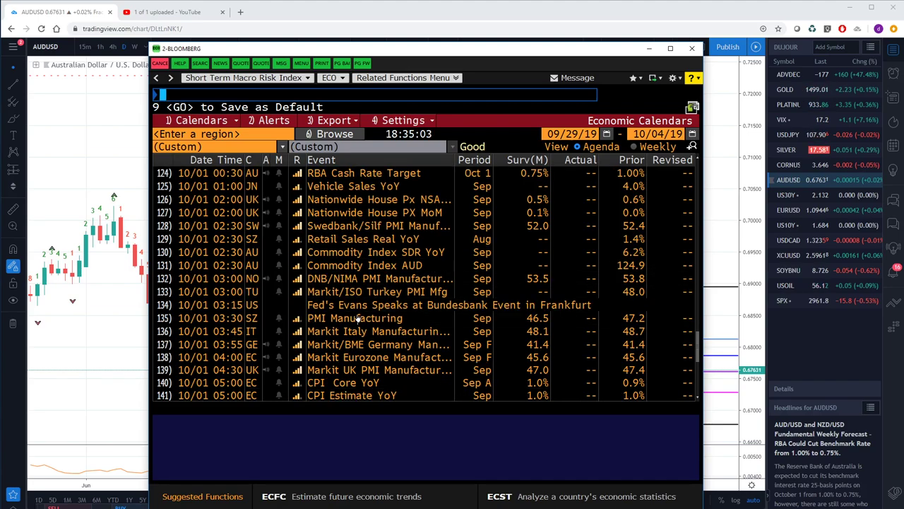
{"action": "scroll", "coordinate": [357, 318], "scroll_direction": "down", "scroll_amount": 8}
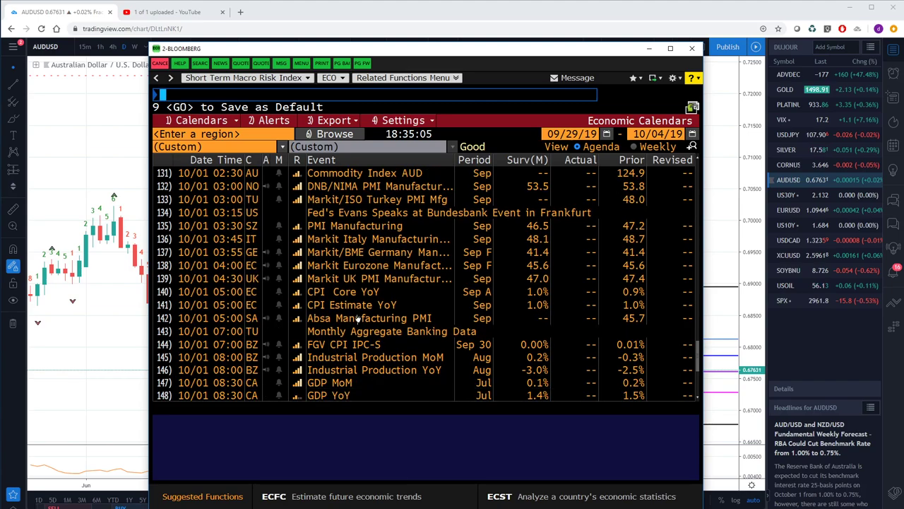
{"action": "scroll", "coordinate": [358, 318], "scroll_direction": "down", "scroll_amount": 2}
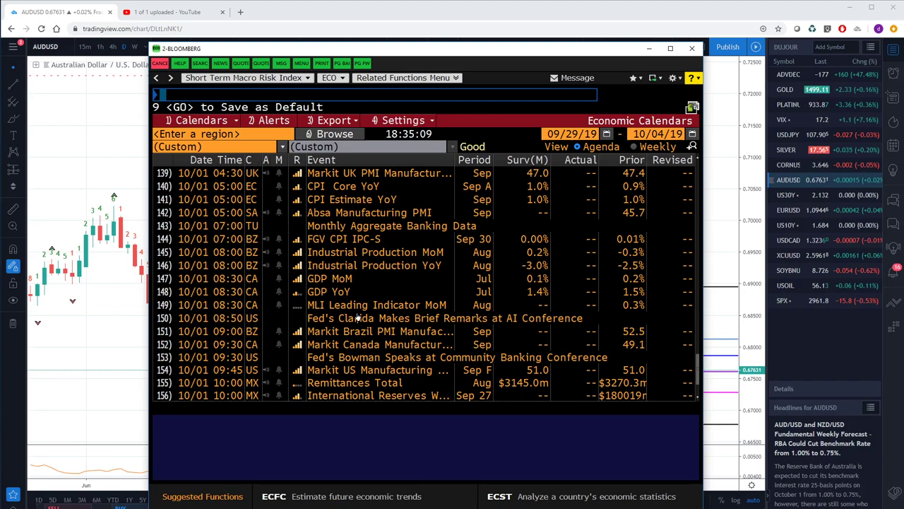
{"action": "scroll", "coordinate": [359, 319], "scroll_direction": "down", "scroll_amount": 2}
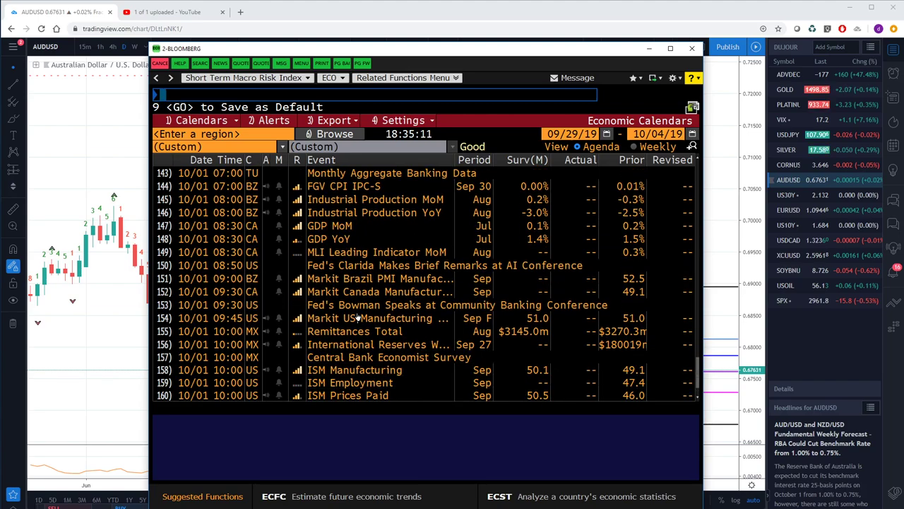
{"action": "scroll", "coordinate": [356, 320], "scroll_direction": "up", "scroll_amount": 4}
{"action": "scroll", "coordinate": [356, 320], "scroll_direction": "up", "scroll_amount": 3}
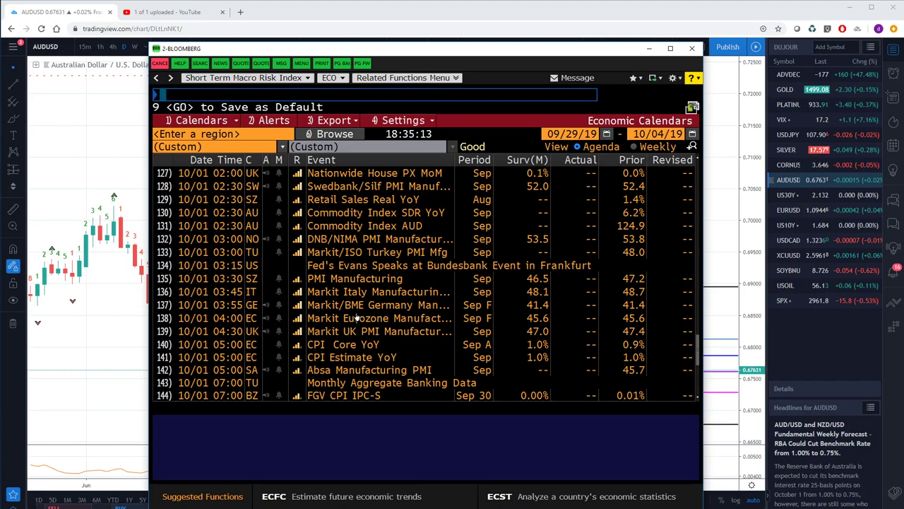
{"action": "scroll", "coordinate": [357, 319], "scroll_direction": "up", "scroll_amount": 1}
{"action": "scroll", "coordinate": [358, 319], "scroll_direction": "up", "scroll_amount": 1}
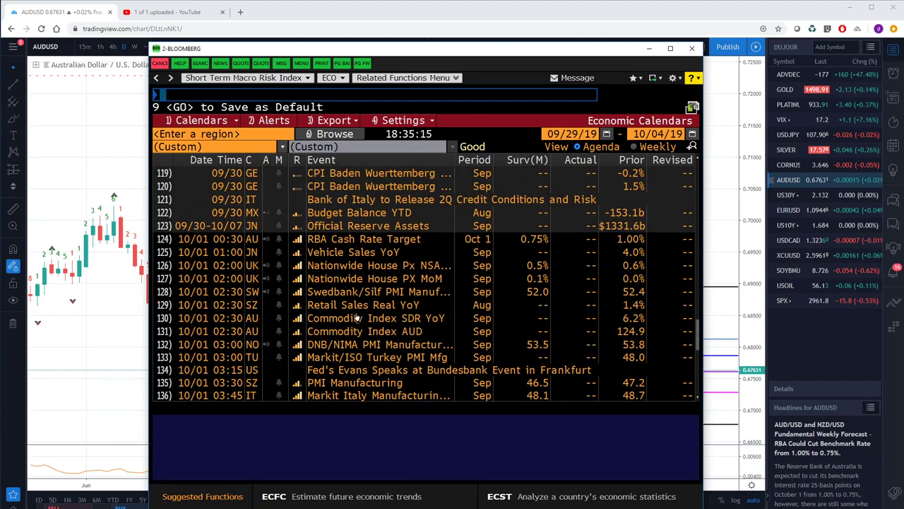
{"action": "scroll", "coordinate": [357, 319], "scroll_direction": "up", "scroll_amount": 1}
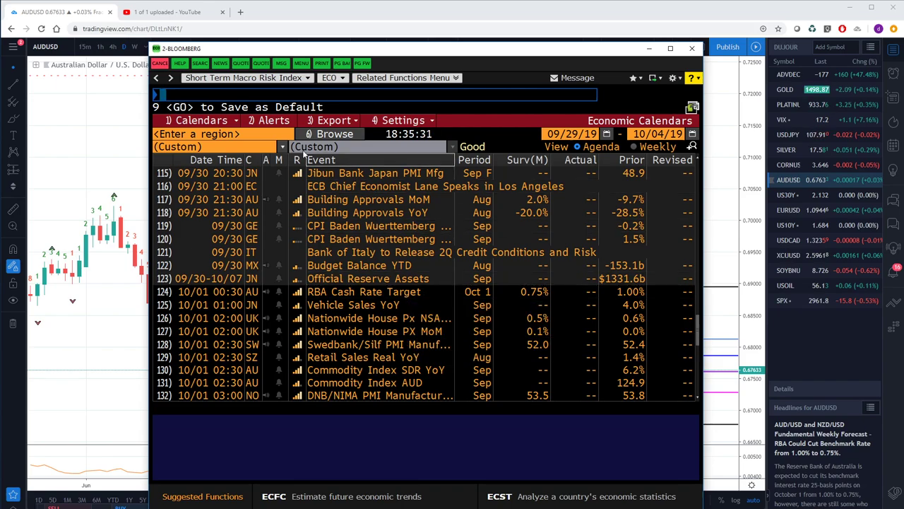
Filter the Bloomberg economic calendar to United States releases and scroll through them
{"action": "left_click", "coordinate": [255, 137]}
{"action": "type", "text": "united"}
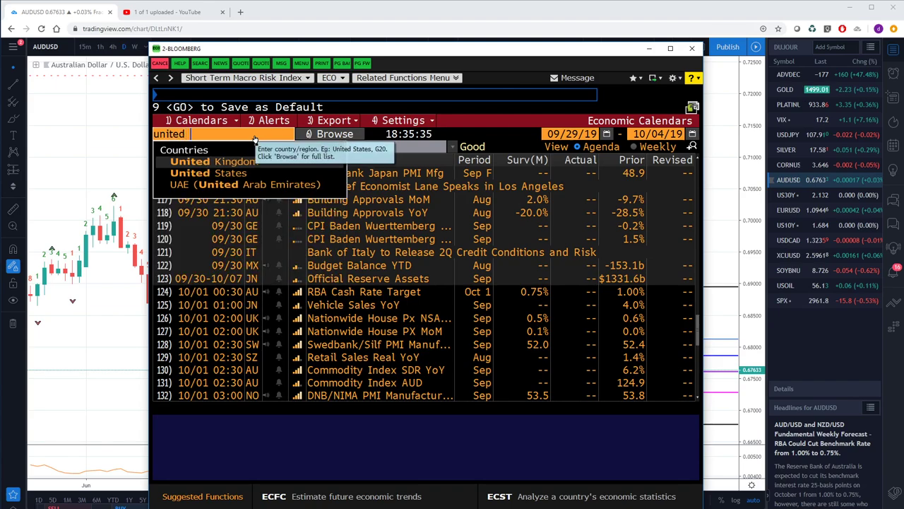
{"action": "left_click", "coordinate": [228, 172]}
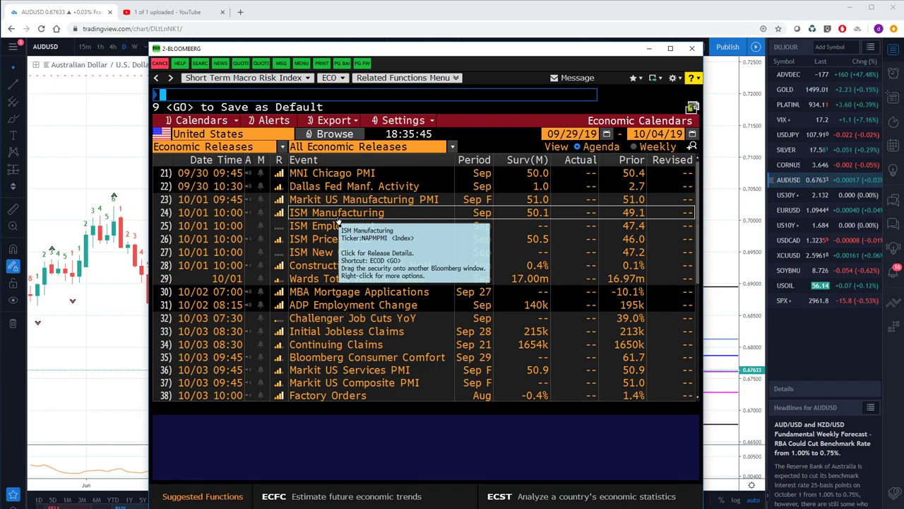
{"action": "scroll", "coordinate": [334, 327], "scroll_direction": "down", "scroll_amount": 4}
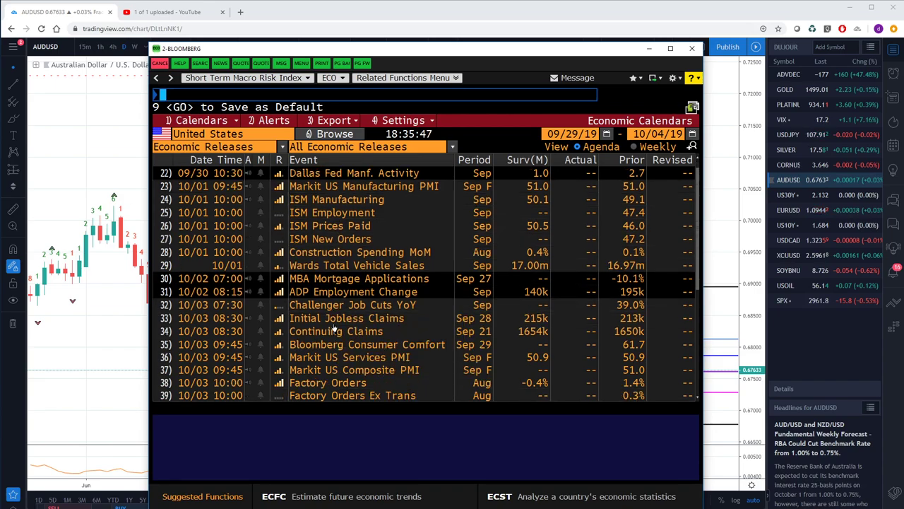
{"action": "scroll", "coordinate": [335, 330], "scroll_direction": "down", "scroll_amount": 3}
{"action": "scroll", "coordinate": [334, 331], "scroll_direction": "down", "scroll_amount": 2}
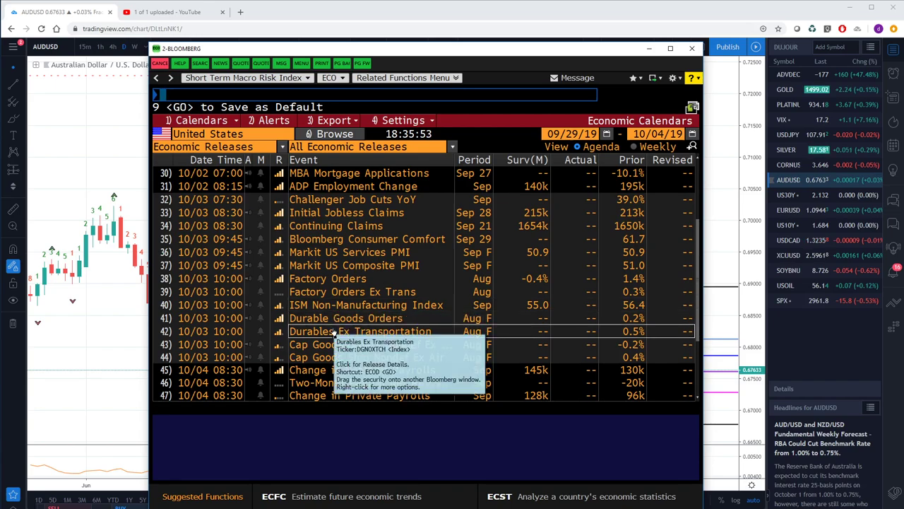
{"action": "scroll", "coordinate": [338, 337], "scroll_direction": "down", "scroll_amount": 3}
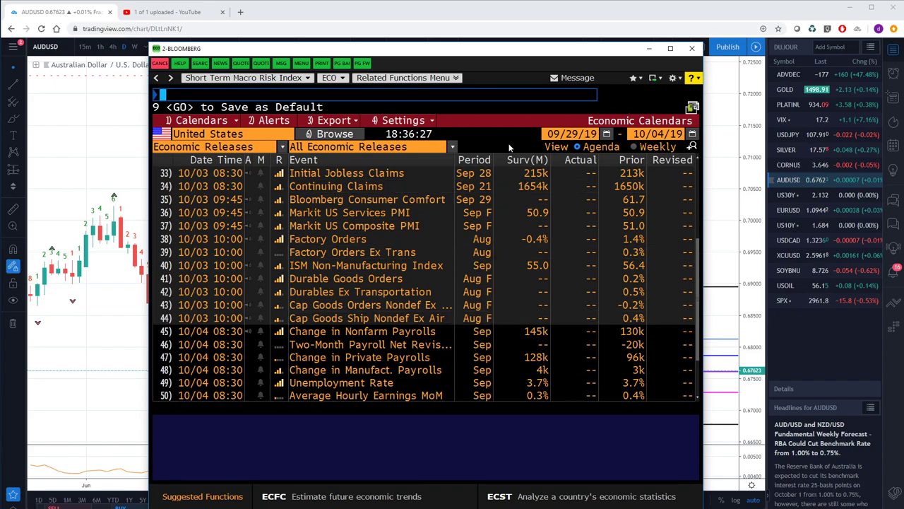
Move the Bloomberg window aside and zoom into the AUDUSD daily chart's Fibonacci levels
{"action": "left_click_drag", "start_coordinate": [451, 55], "coordinate": [903, 92]}
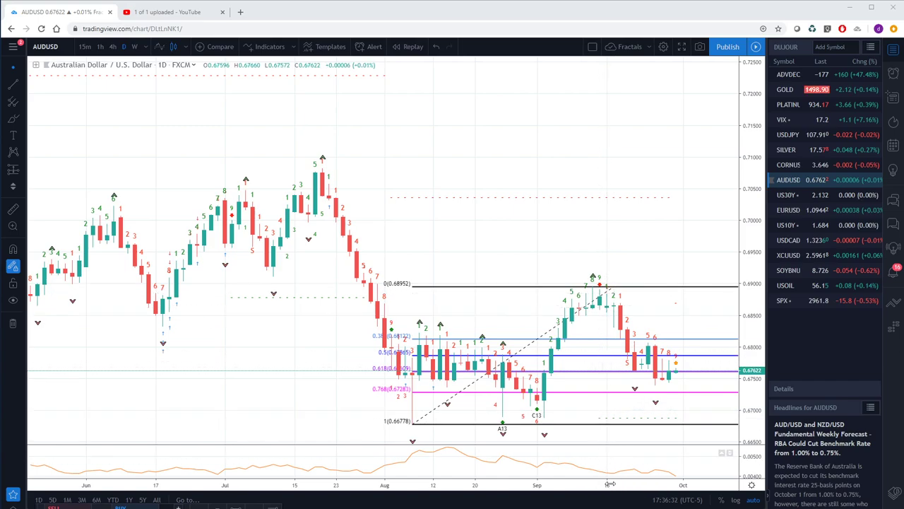
{"action": "scroll", "coordinate": [577, 492], "scroll_direction": "up", "scroll_amount": 2}
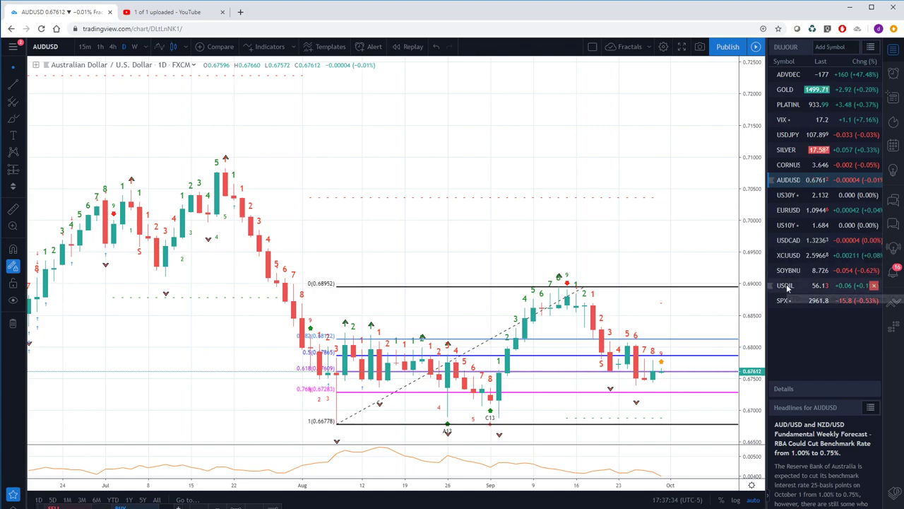
{"action": "left_click", "coordinate": [46, 46]}
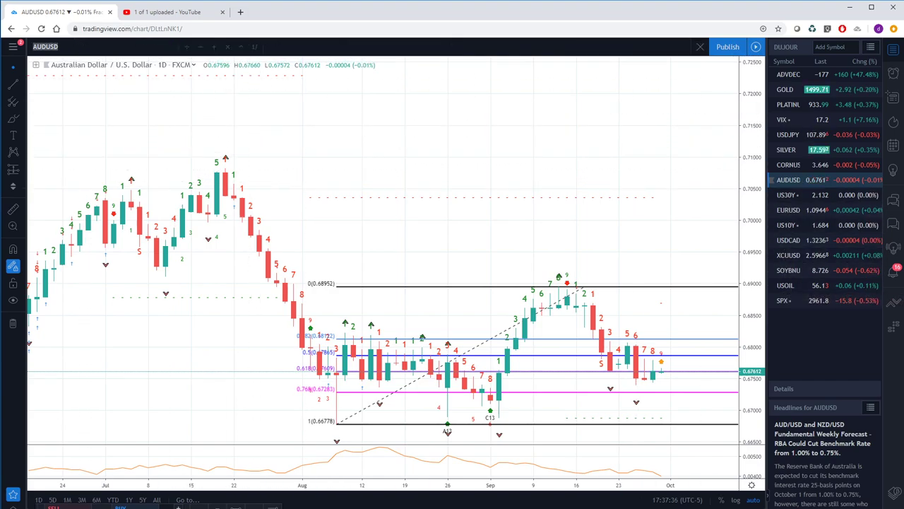
Load the NZDUSD daily chart from the symbol box
{"action": "type", "text": "nzdusd"}
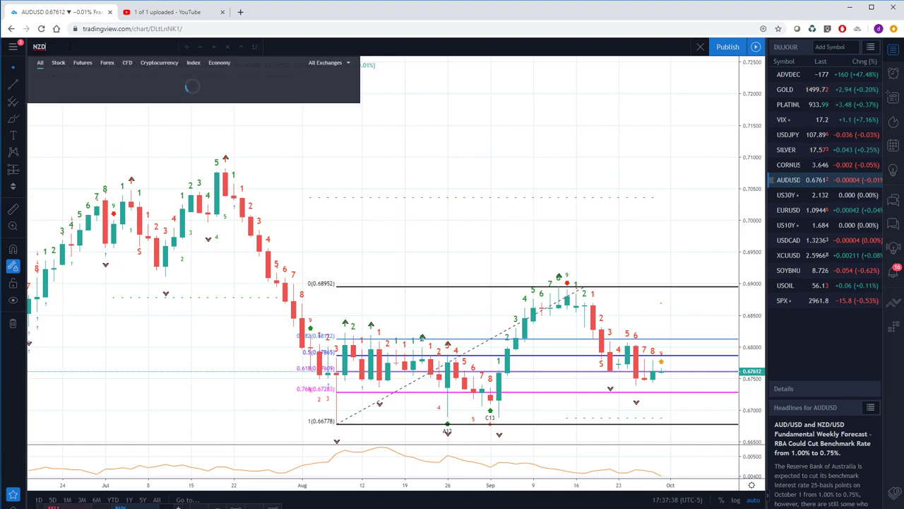
{"action": "key", "text": "Return"}
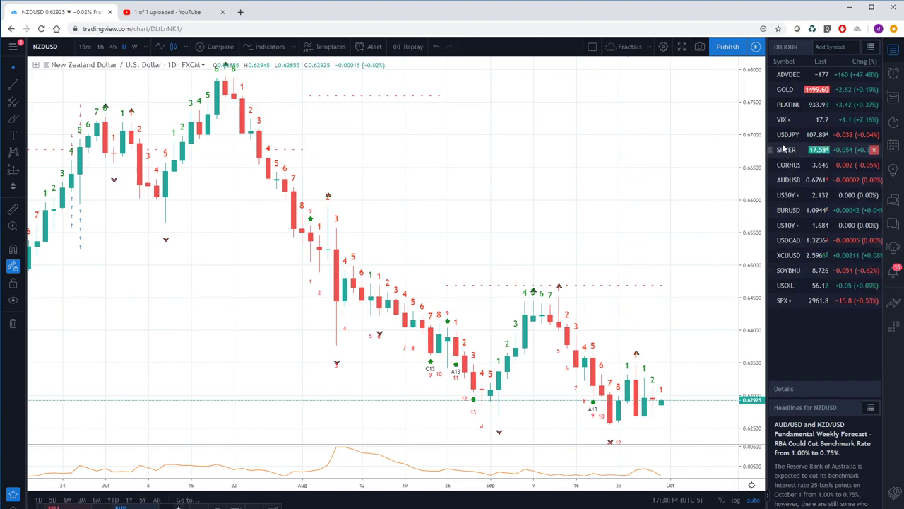
Switch the chart to EURUSD and set the weekly (W) interval
{"action": "left_click", "coordinate": [789, 210]}
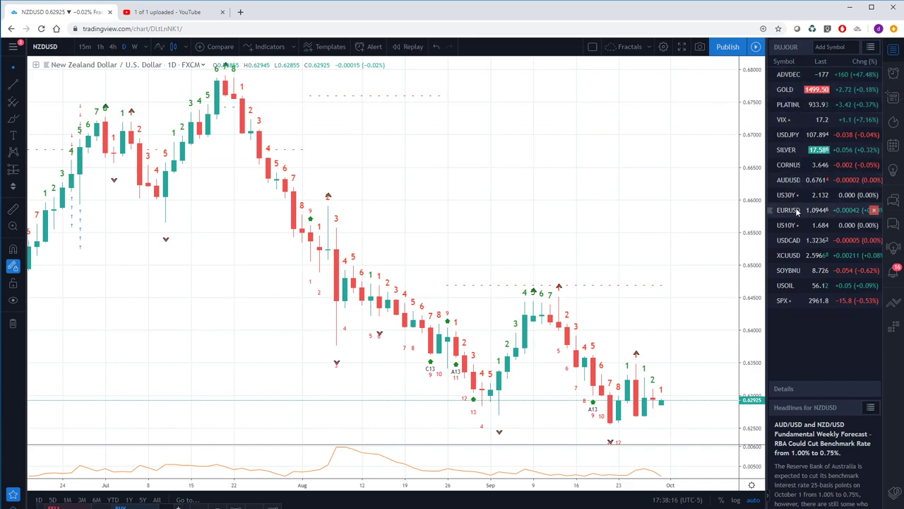
{"action": "left_click", "coordinate": [134, 47]}
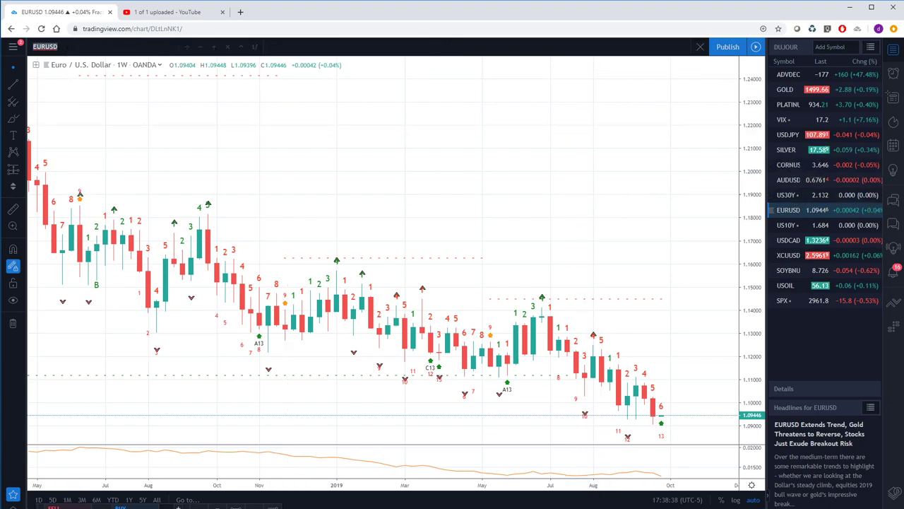
Load the FXCM GBPUSD weekly chart and remove its price-range measurement
{"action": "type", "text": "GBP"}
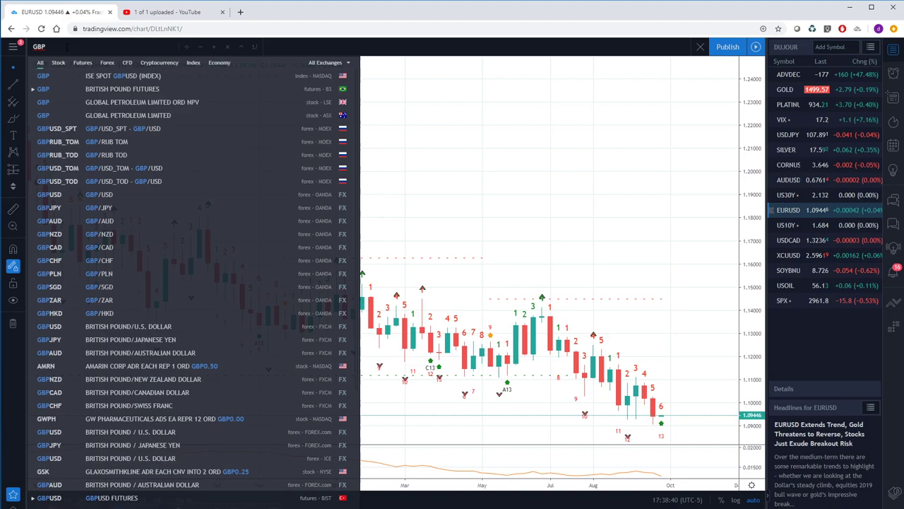
{"action": "left_click", "coordinate": [128, 326]}
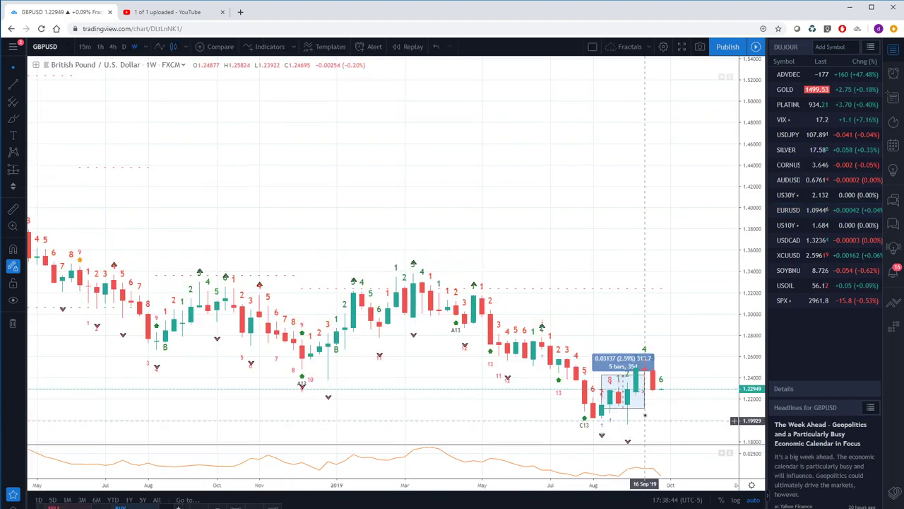
{"action": "right_click", "coordinate": [641, 413]}
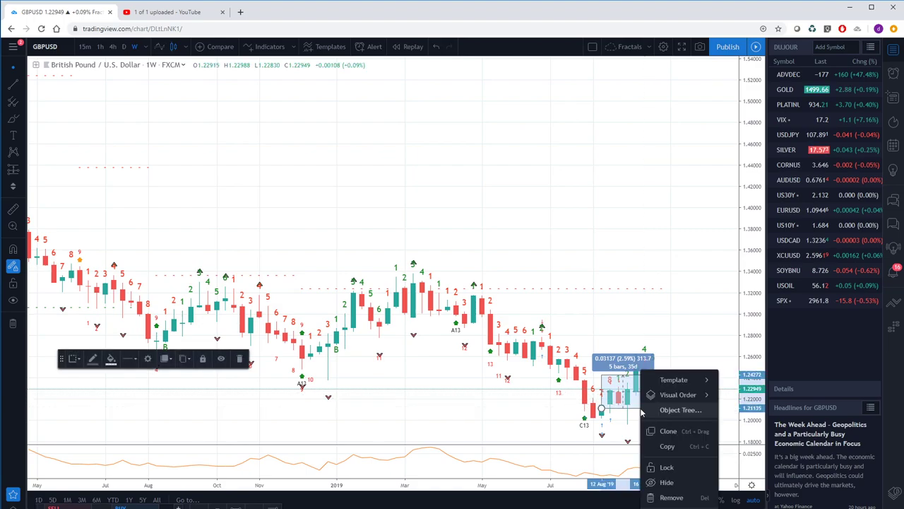
{"action": "left_click", "coordinate": [667, 497]}
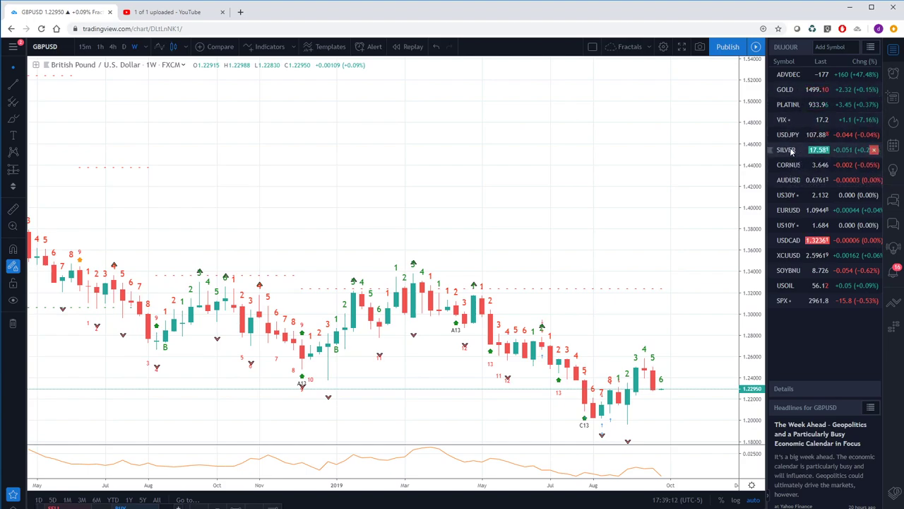
View the USOIL weekly chart, then switch to SPX from the watchlist
{"action": "left_click", "coordinate": [785, 285]}
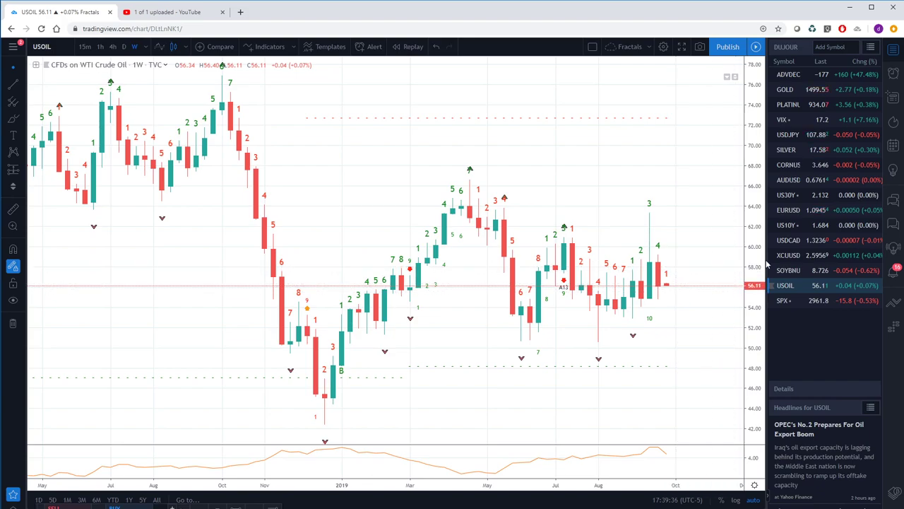
{"action": "left_click", "coordinate": [781, 301]}
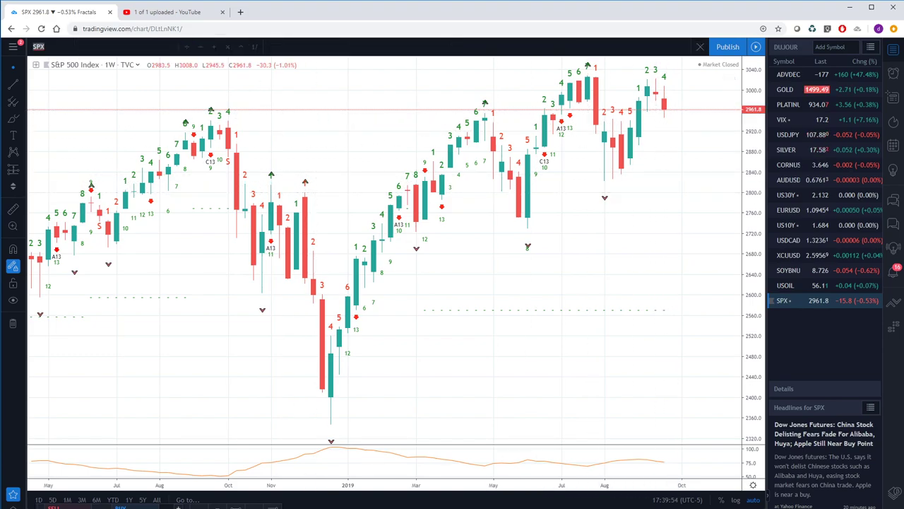
Load the XAUUSD gold spot chart and set the daily (D) interval
{"action": "type", "text": "XAUD"}
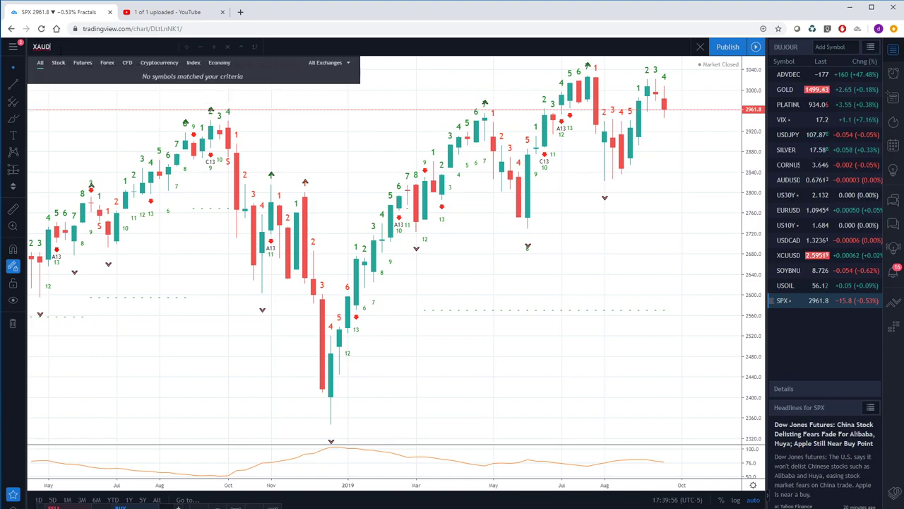
{"action": "key", "text": "BackSpace"}
{"action": "type", "text": "USD"}
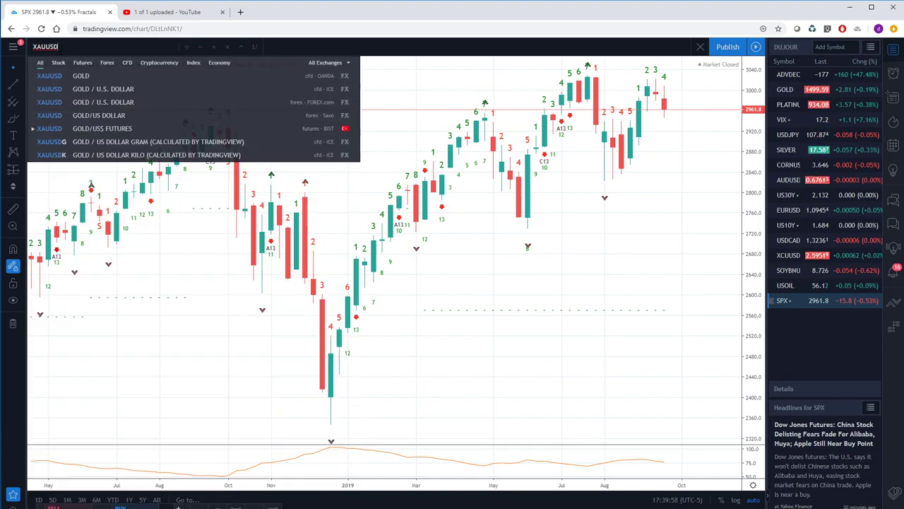
{"action": "key", "text": "Return"}
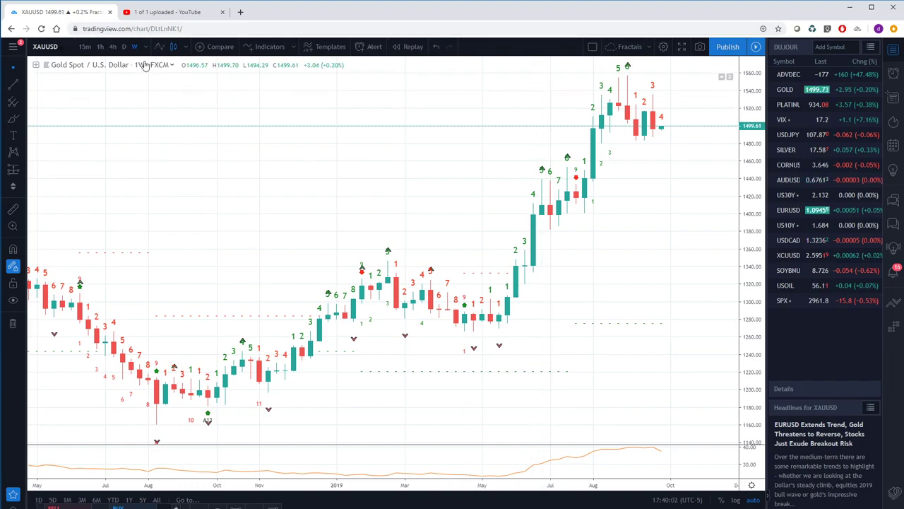
{"action": "left_click", "coordinate": [124, 47]}
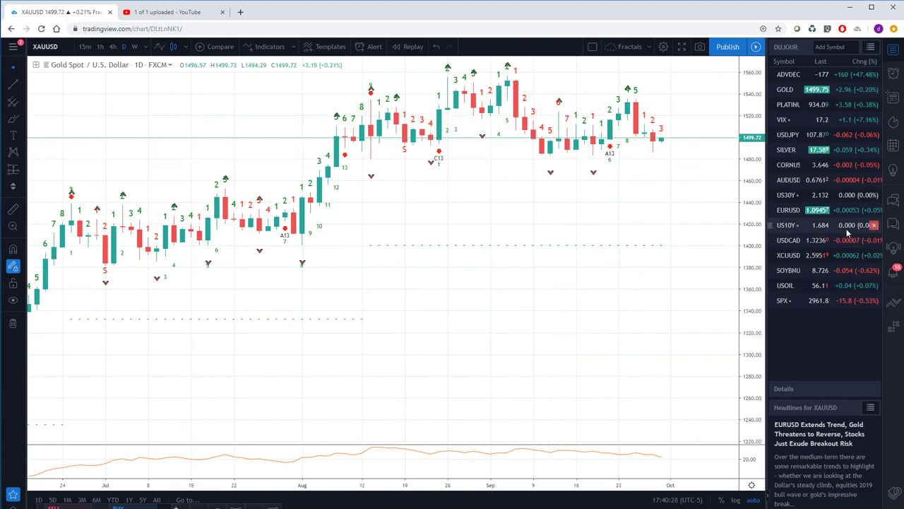
View US10Y on the weekly interval, then switch to USDJPY from the watchlist
{"action": "left_click", "coordinate": [789, 225]}
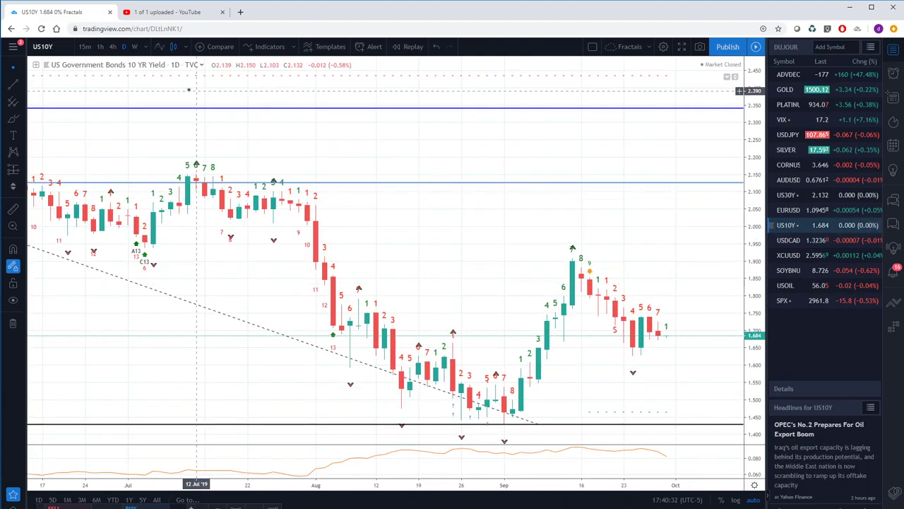
{"action": "left_click", "coordinate": [134, 47]}
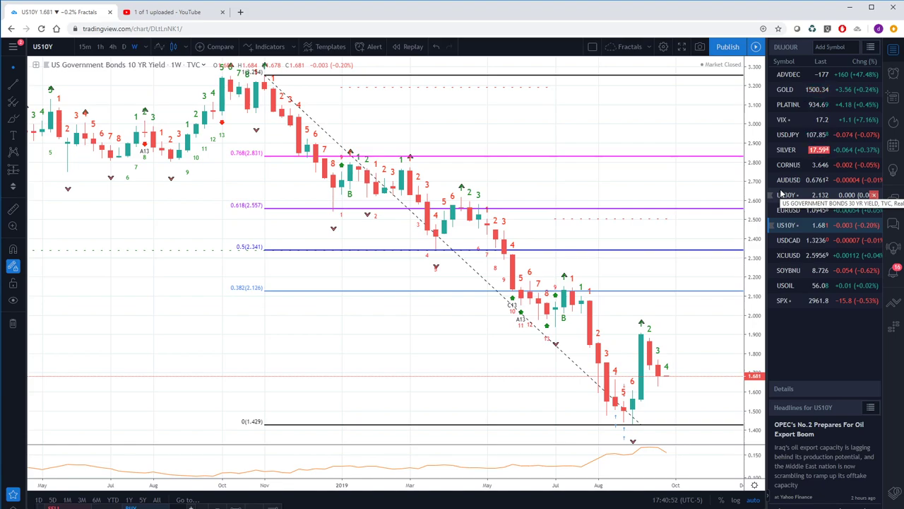
{"action": "left_click", "coordinate": [788, 134]}
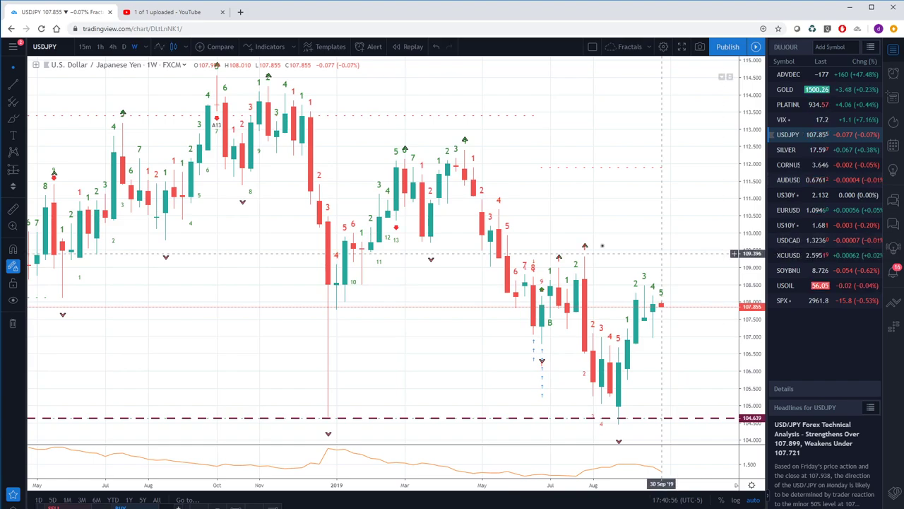
Set USDJPY to daily, then load the AUDJPY chart
{"action": "left_click", "coordinate": [123, 47]}
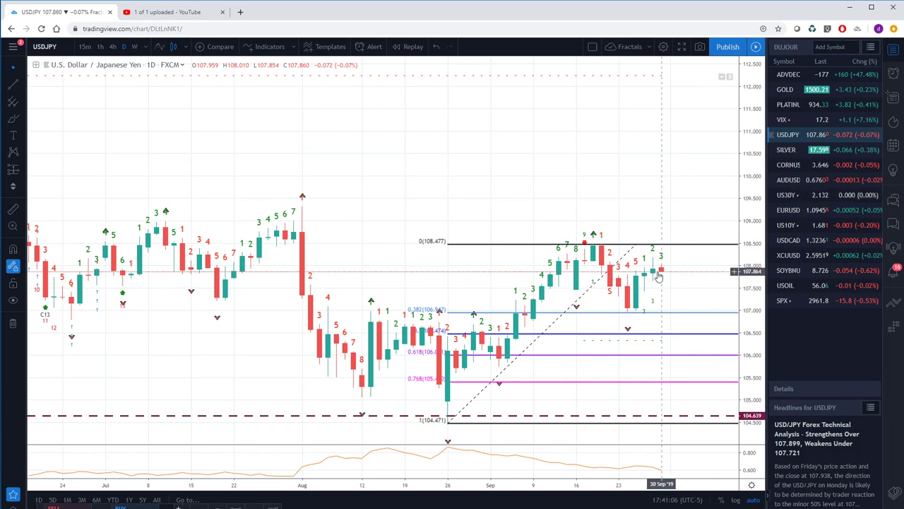
{"action": "left_click", "coordinate": [44, 46]}
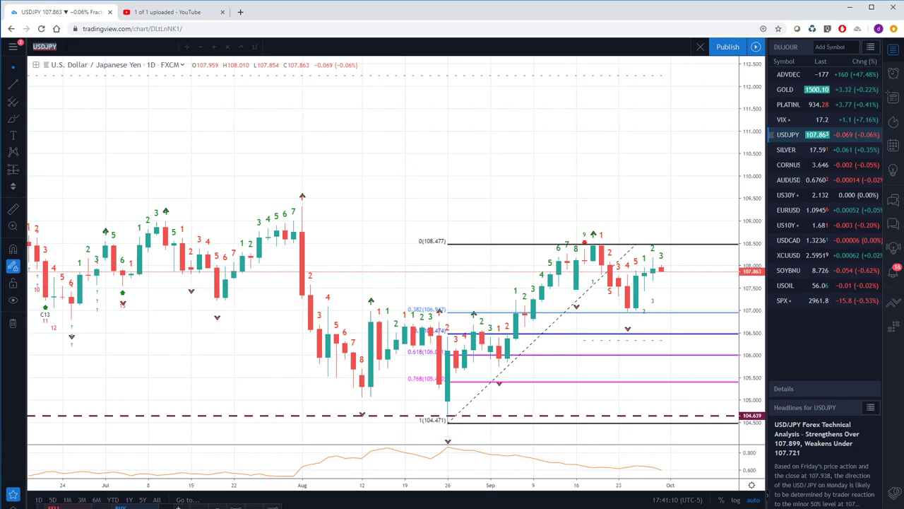
{"action": "type", "text": "AUDJPY"}
{"action": "key", "text": "Return"}
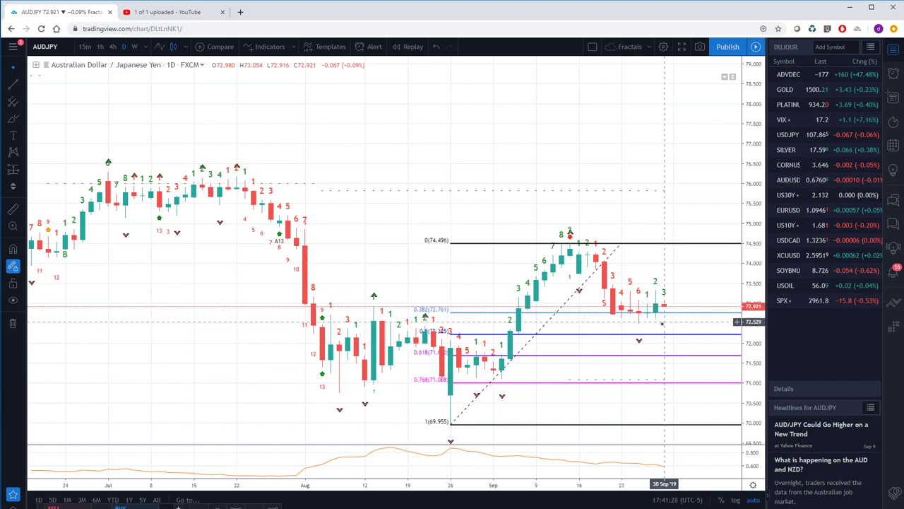
Check AUDJPY on 1h, return to daily, then switch to USDCAD
{"action": "left_click", "coordinate": [102, 48]}
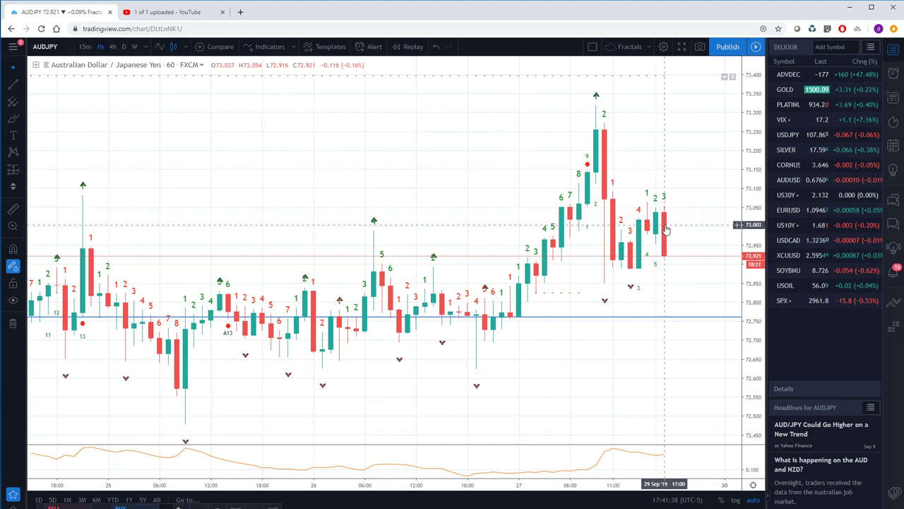
{"action": "left_click", "coordinate": [124, 47]}
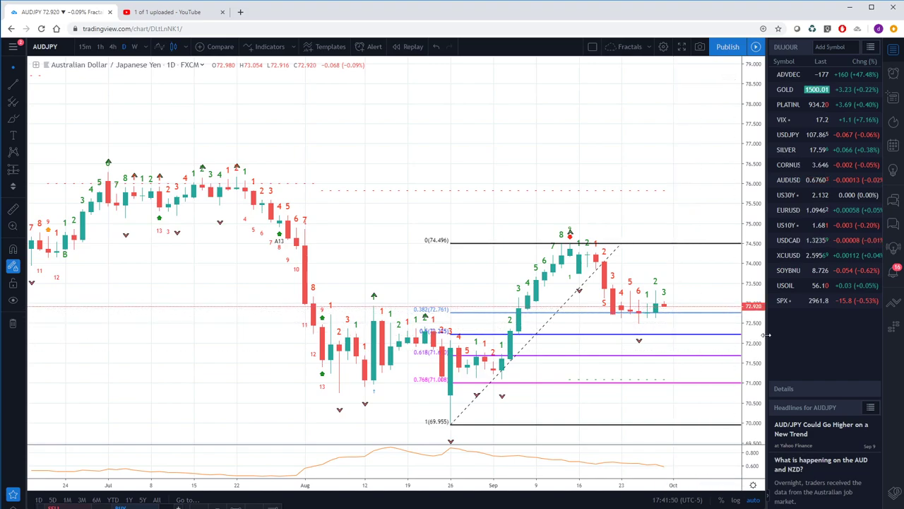
{"action": "left_click", "coordinate": [789, 240]}
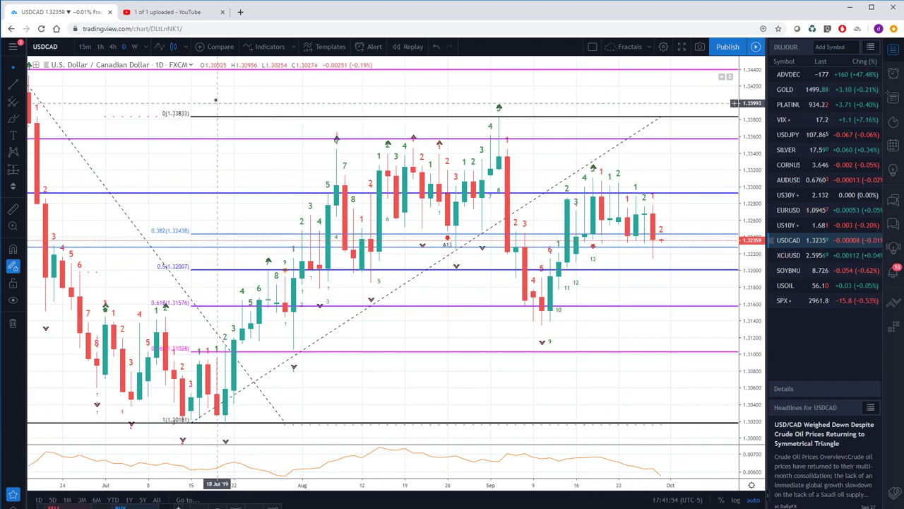
Switch the USDCAD chart from 1-hour to 4-hour (240-minute) bars
{"action": "left_click", "coordinate": [101, 47]}
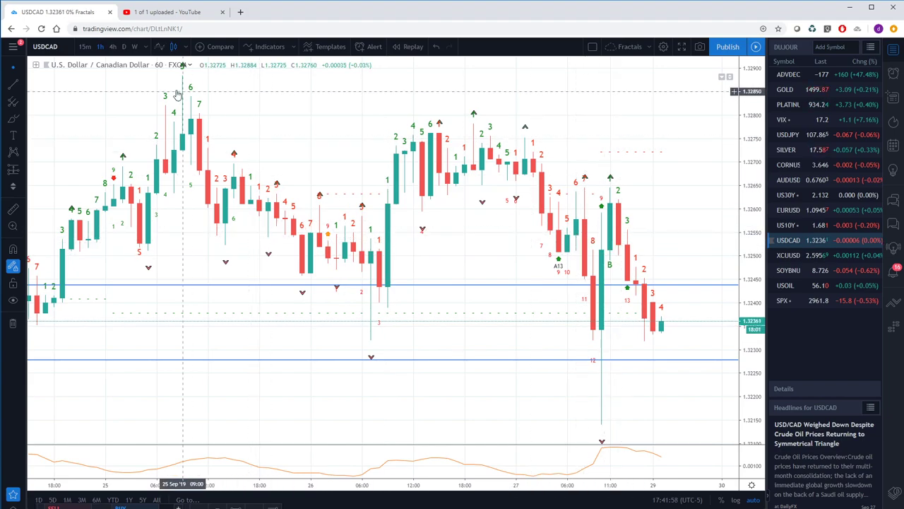
{"action": "left_click", "coordinate": [113, 47]}
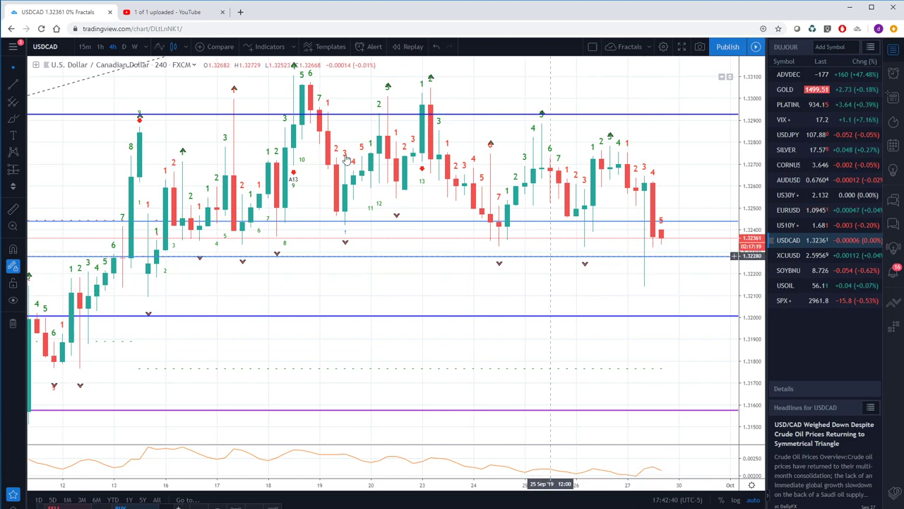
Switch the USDCAD chart to 1-hour (60-minute) bars
{"action": "left_click", "coordinate": [100, 47]}
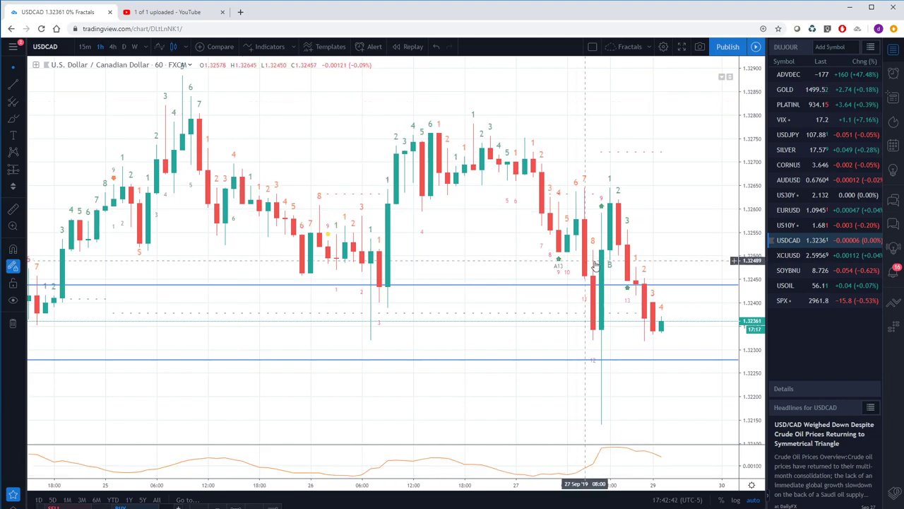